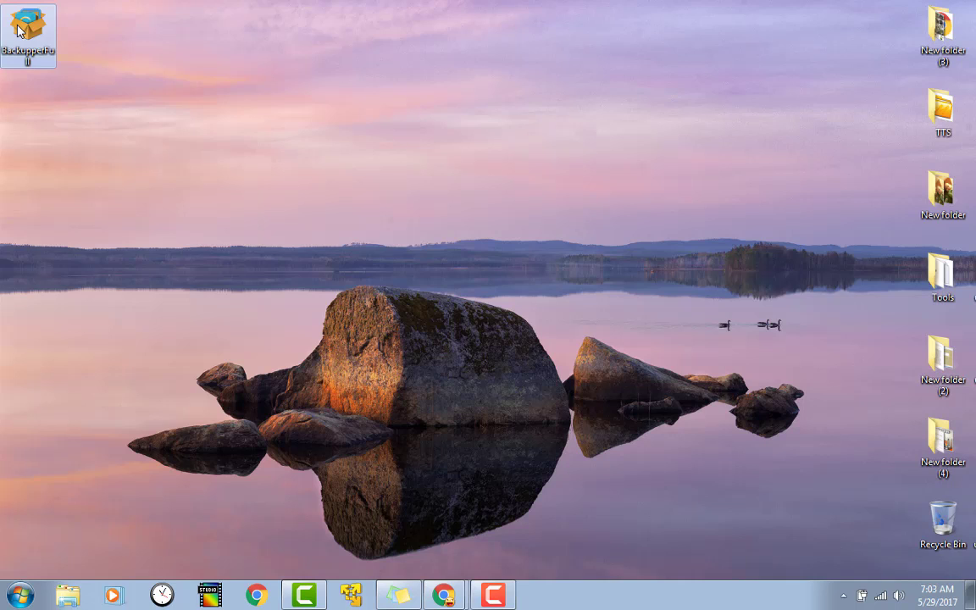
Install AOMEI Backupper Standard in English from the BackupperFull installer and launch it
double_click(18, 29)
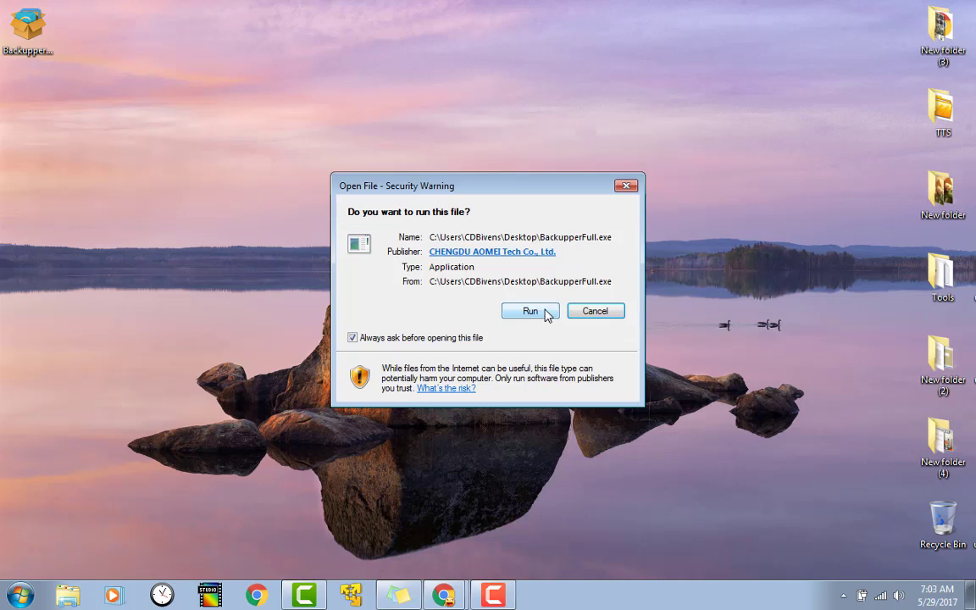
click(519, 312)
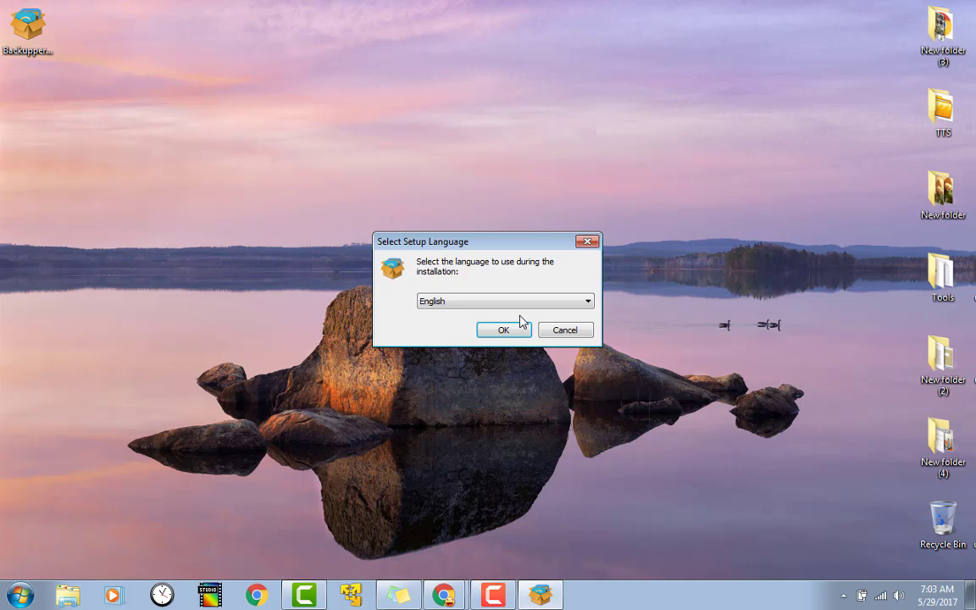
click(504, 333)
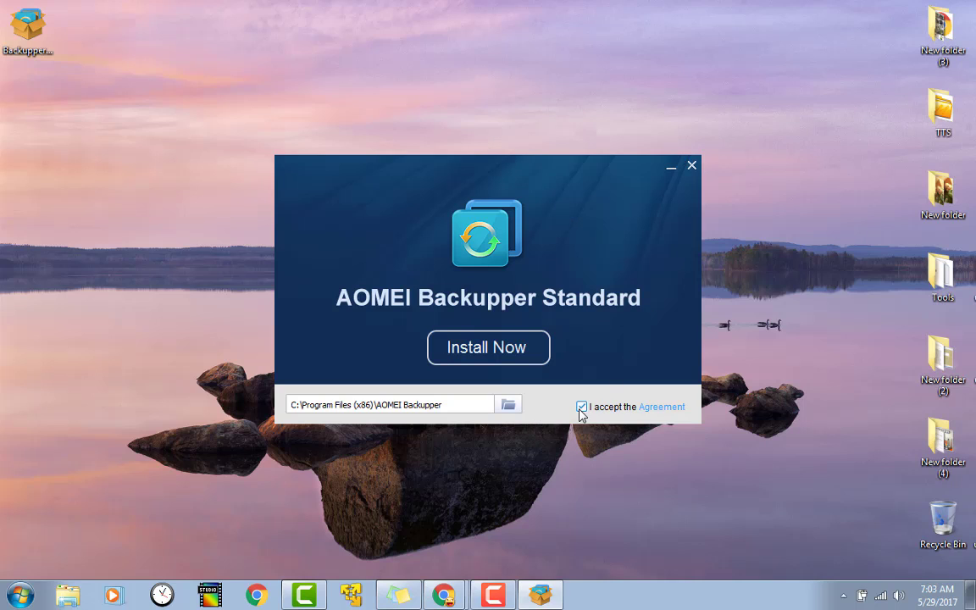
click(507, 359)
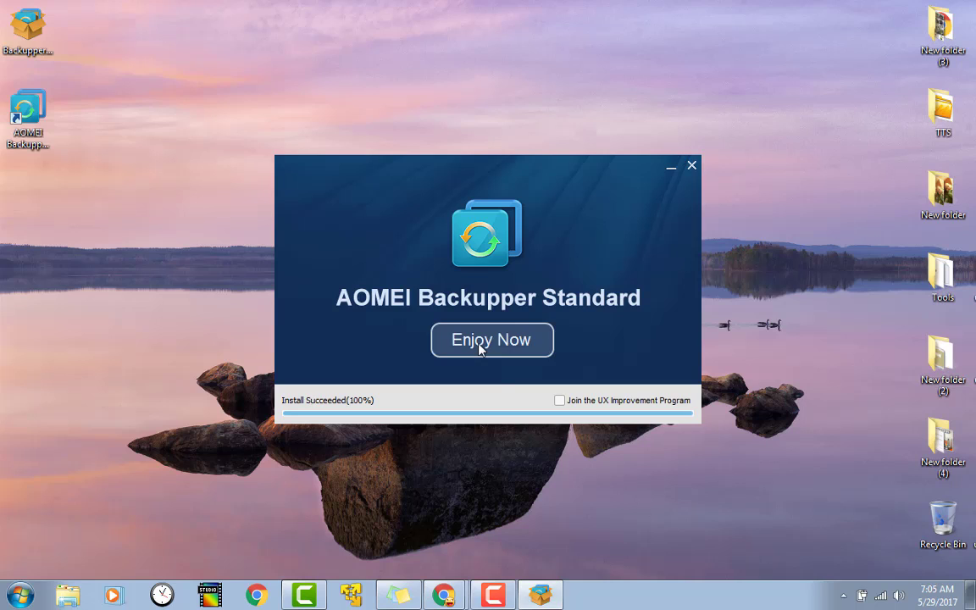
click(480, 346)
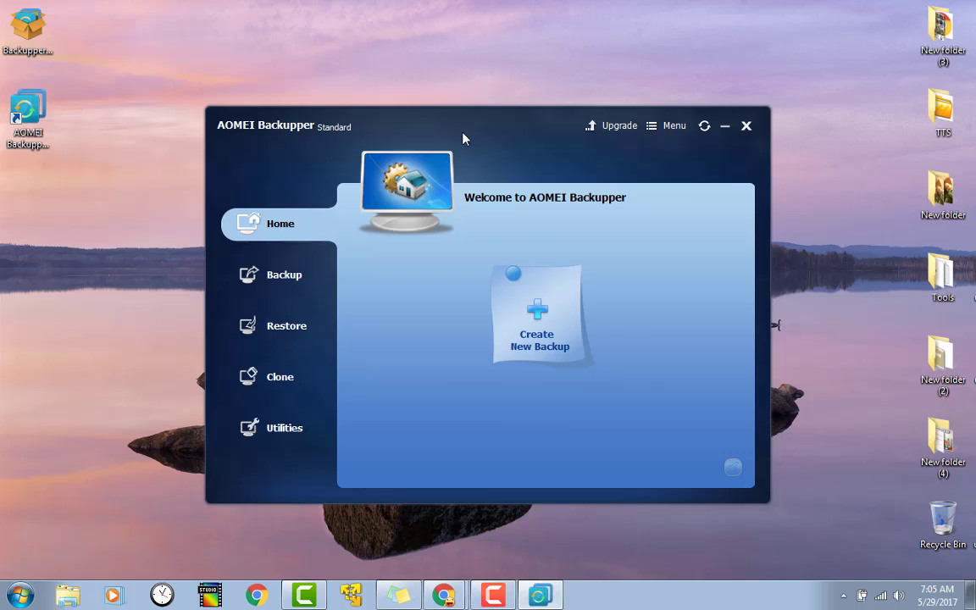
Move the AOMEI Backupper window up and to the left on the desktop
drag(463, 137, 428, 95)
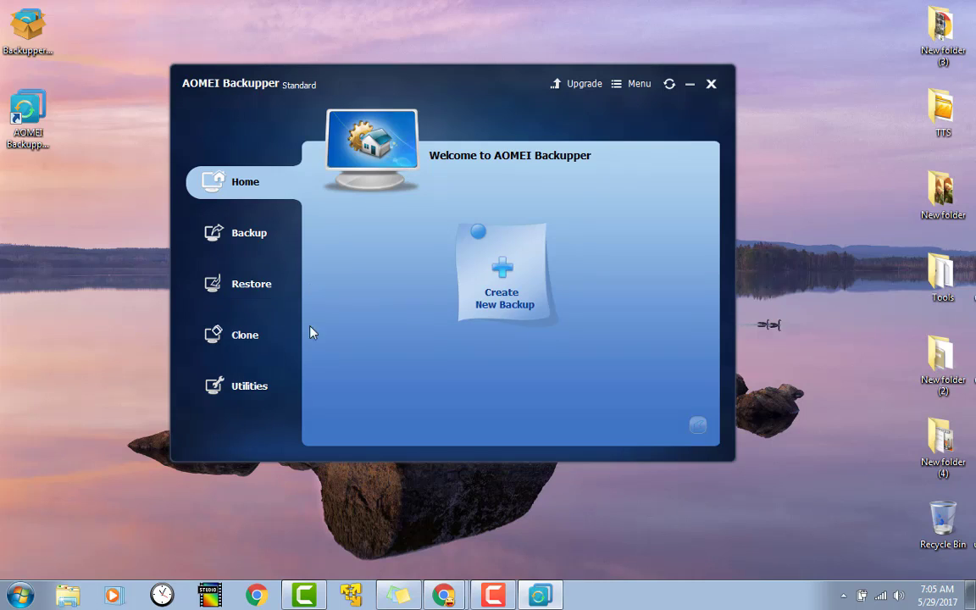
Look over the backup types under Create New Backup and start a File Sync task
click(501, 276)
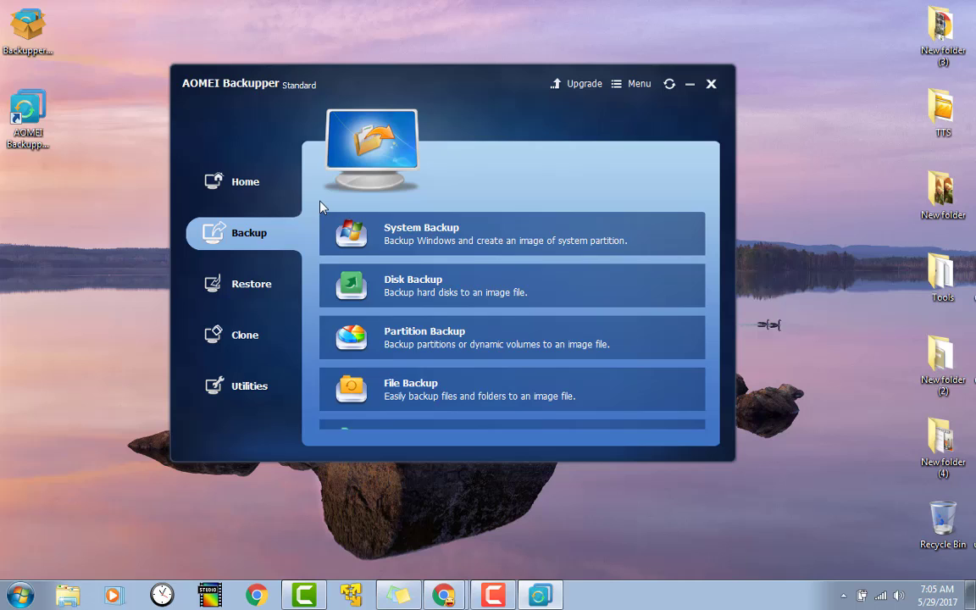
click(253, 187)
click(252, 243)
scroll(717, 318, down, 1)
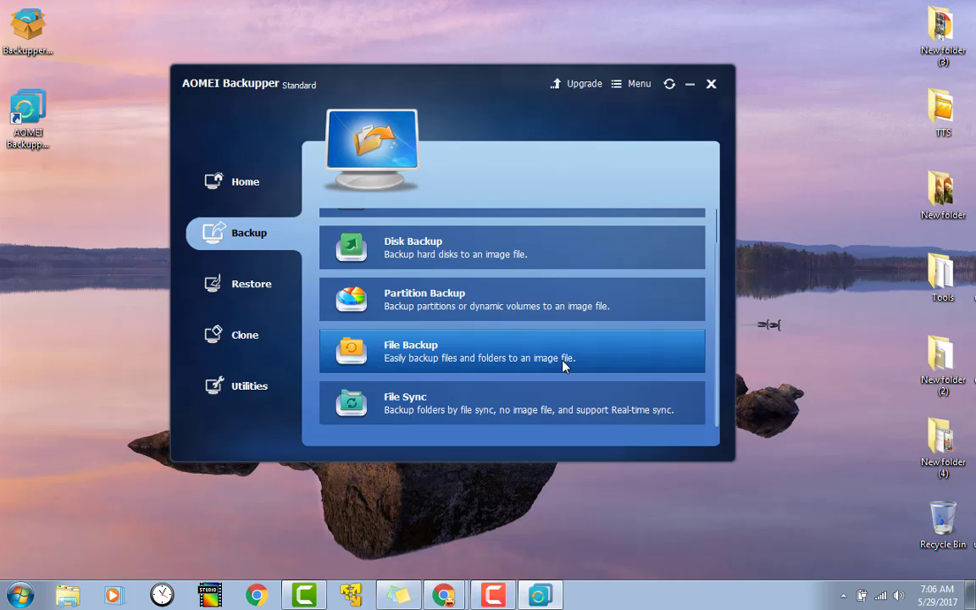
click(415, 414)
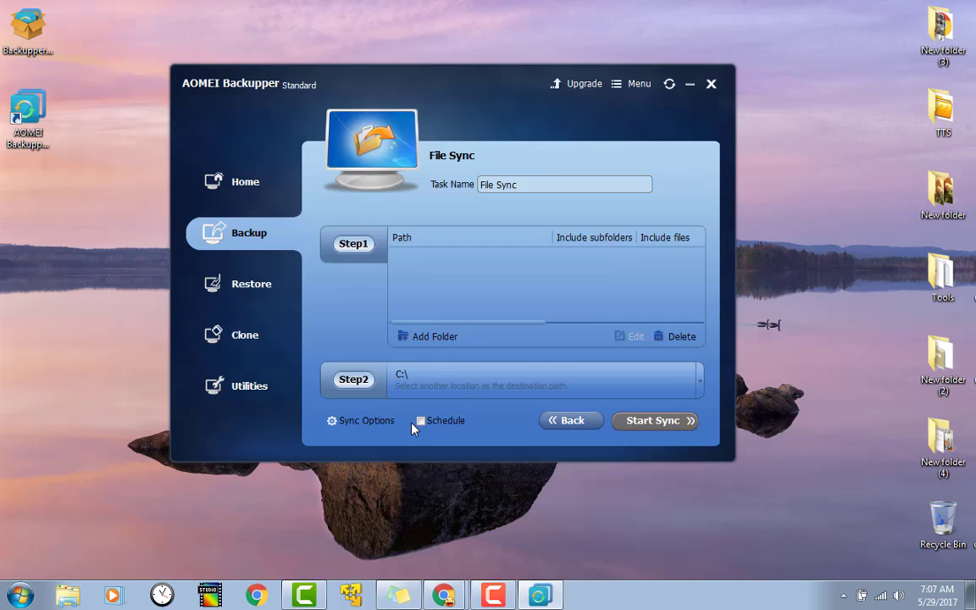
Review the sync schedule's Daily frequency and Advanced options, then close it unscheduled
click(424, 424)
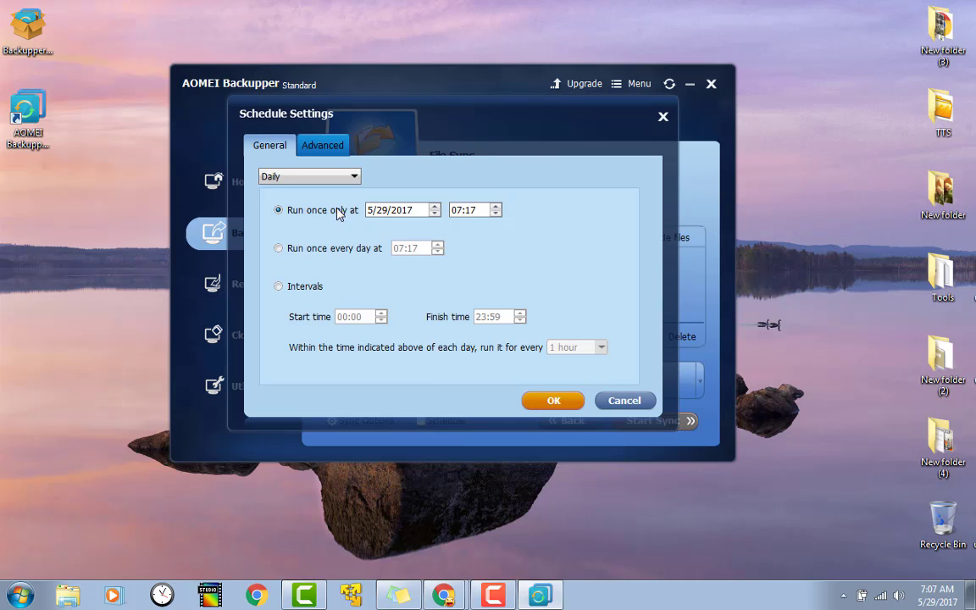
click(352, 177)
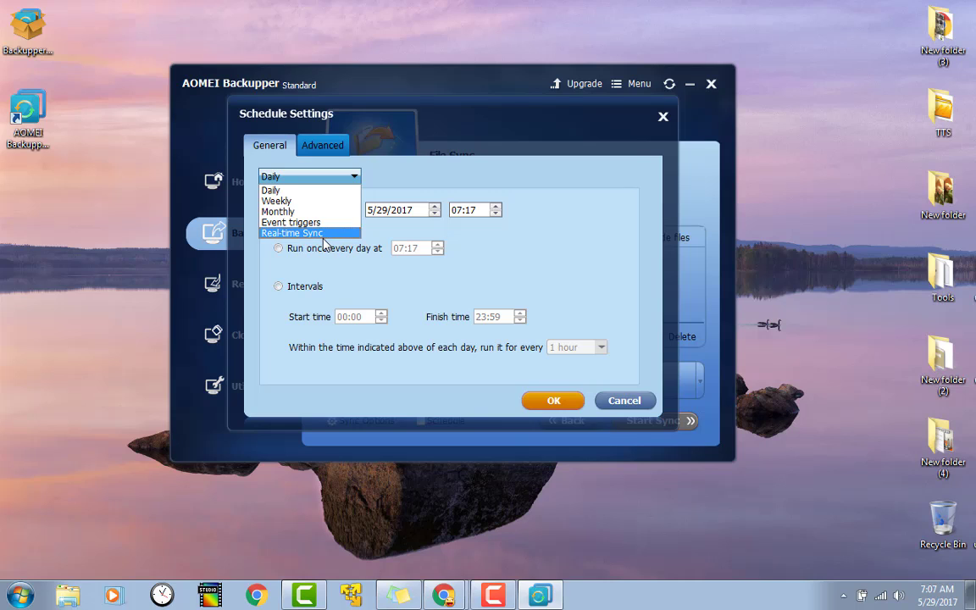
click(402, 177)
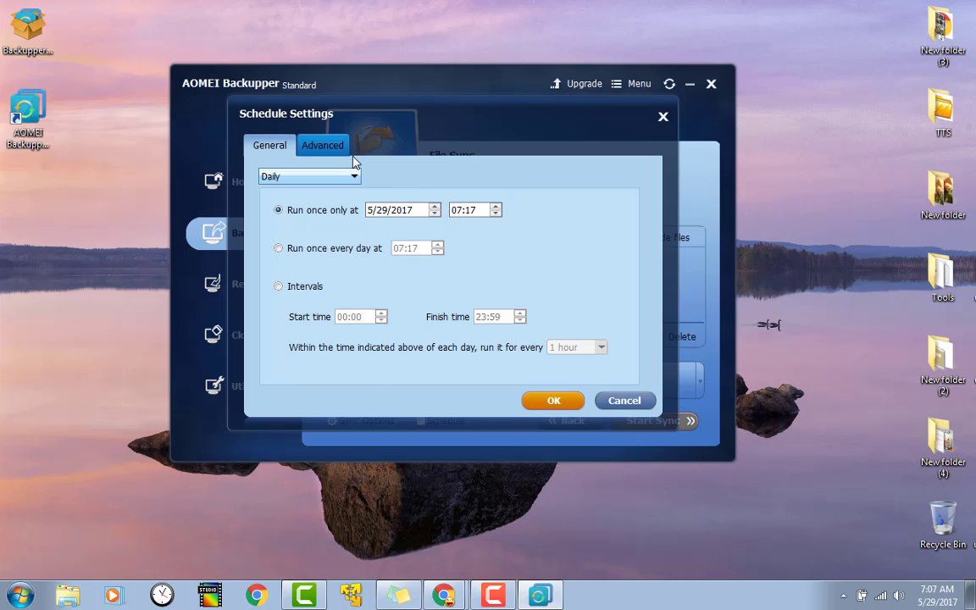
click(322, 150)
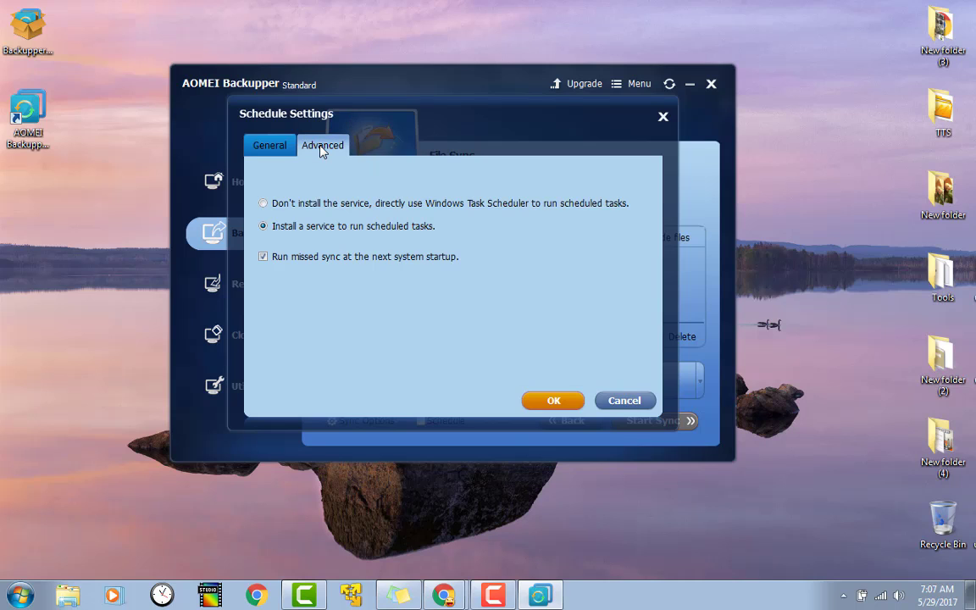
click(270, 145)
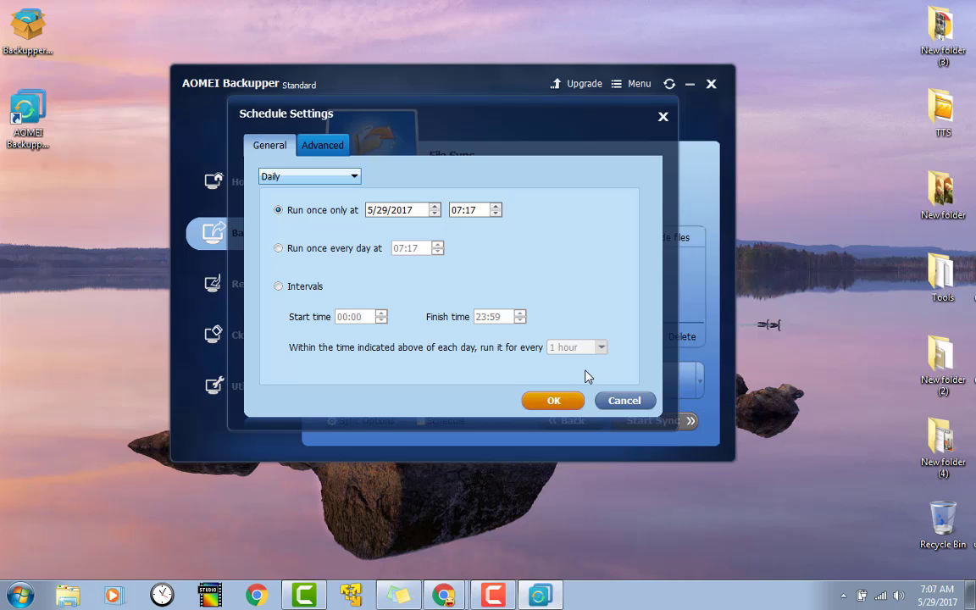
click(619, 401)
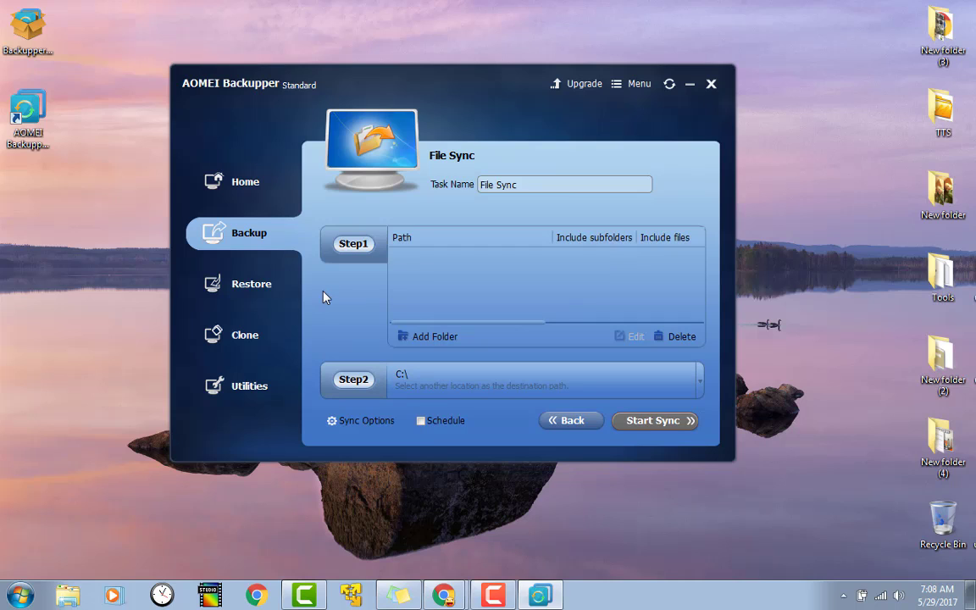
Switch between the Restore and Backup pages, ending on the Clone page
click(263, 292)
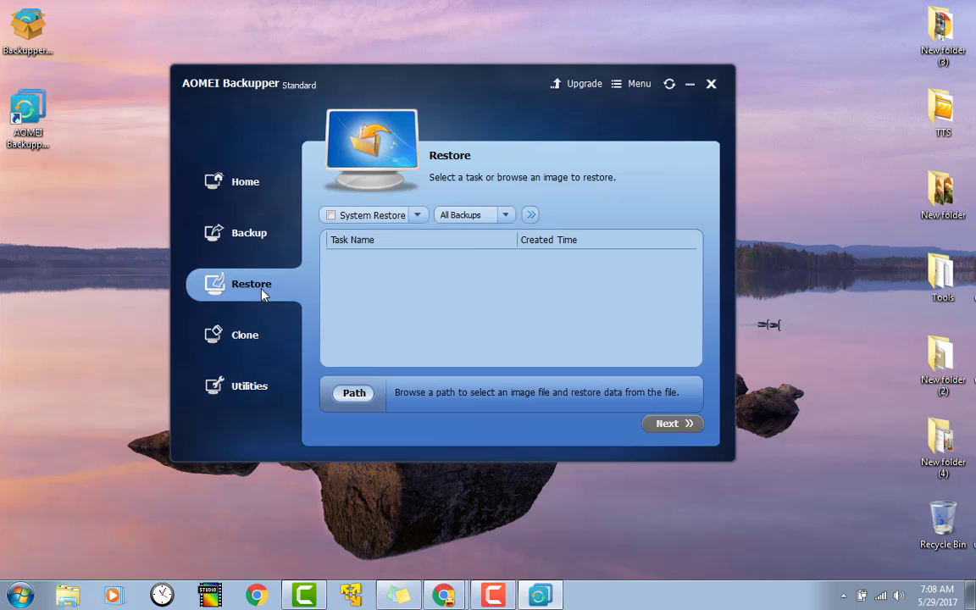
click(248, 241)
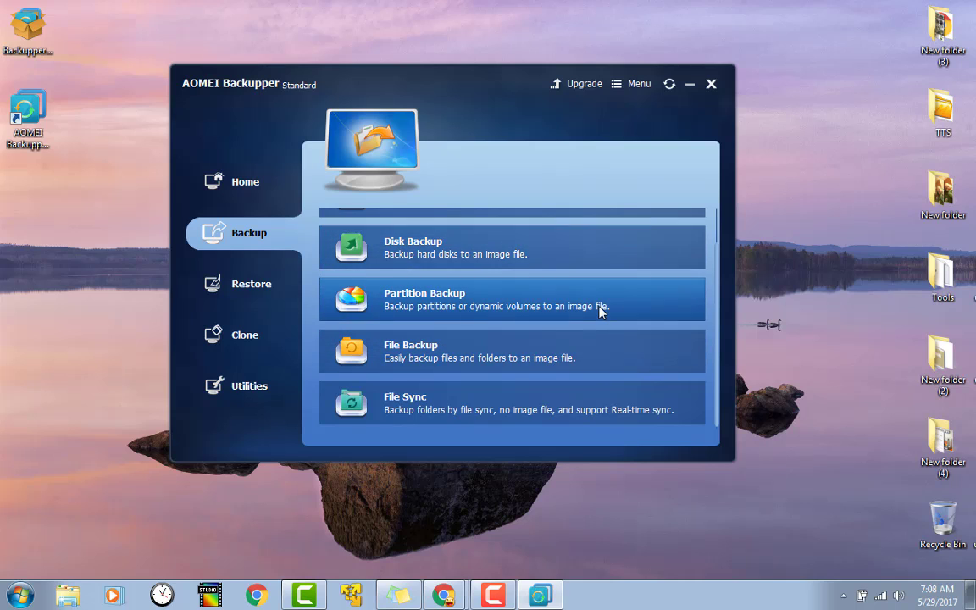
click(247, 284)
click(243, 343)
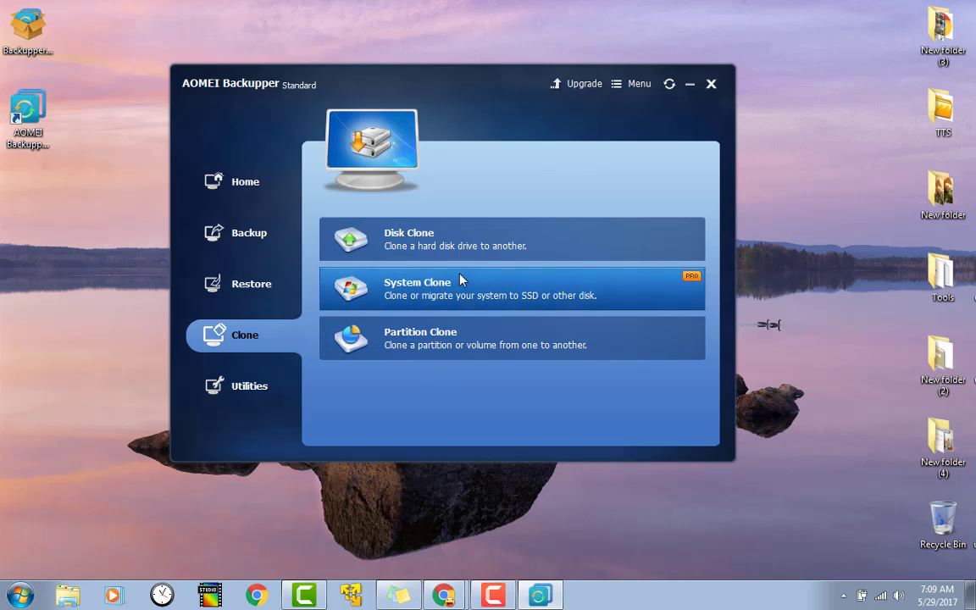
Show the Utilities page with Check Image, Create Bootable Media and Explore Image
click(237, 389)
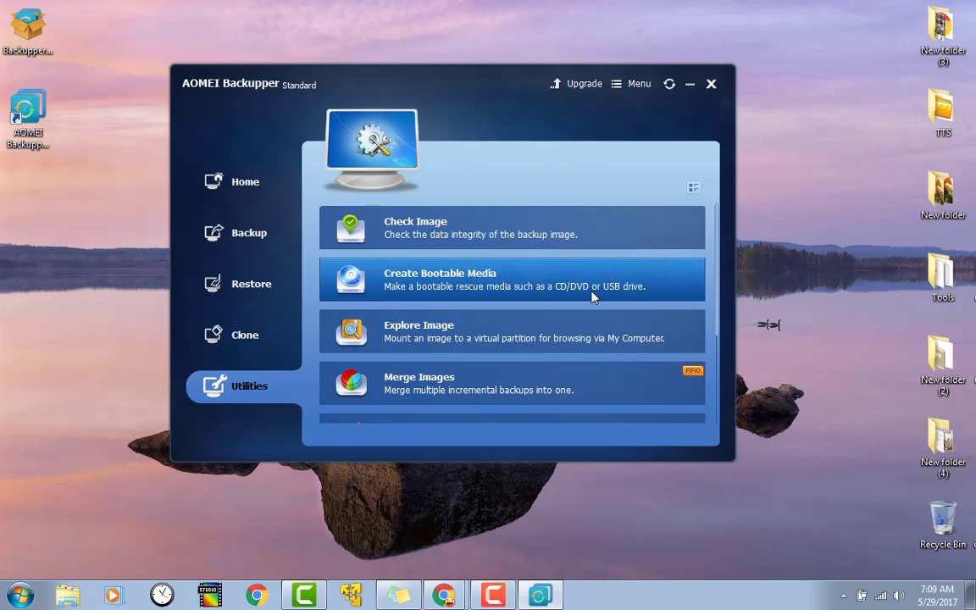
Start Create Bootable Media and pick the Windows PE disc type instead of Linux
click(537, 287)
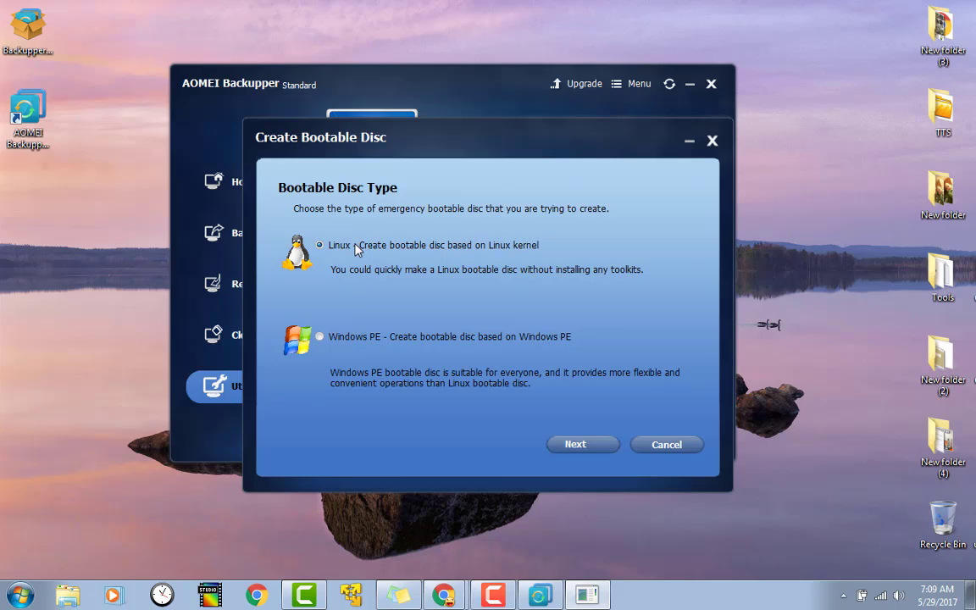
click(354, 339)
Cancel the bootable disc wizard, scroll Utilities down to View Logs, and try AOMEI PXE Boot Tool
click(667, 448)
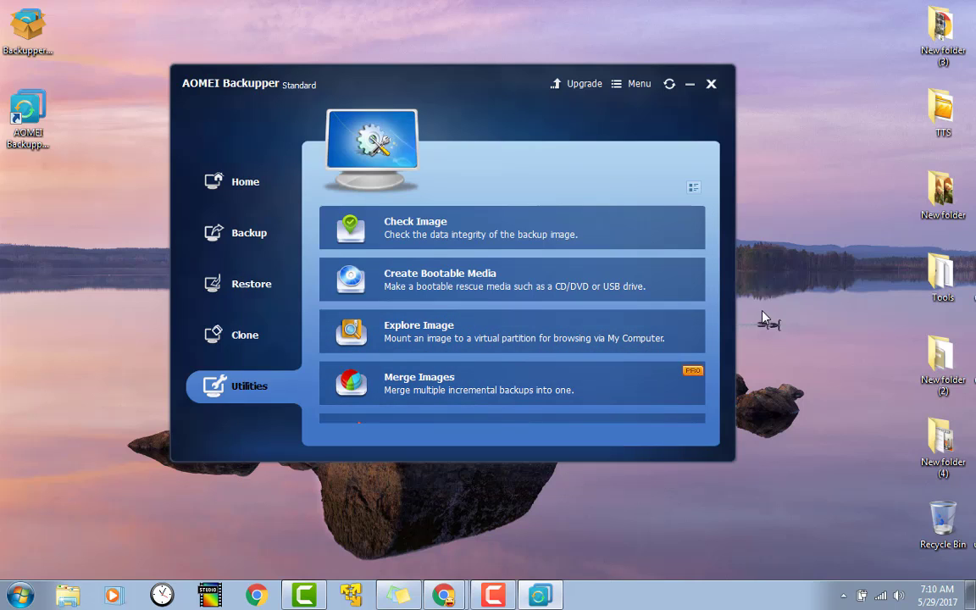
drag(719, 316, 714, 405)
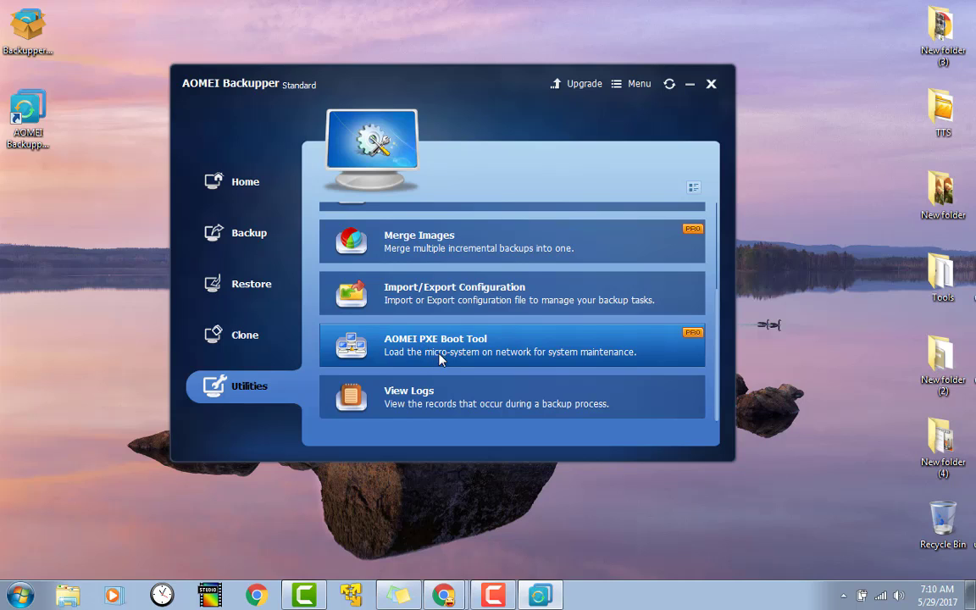
click(522, 356)
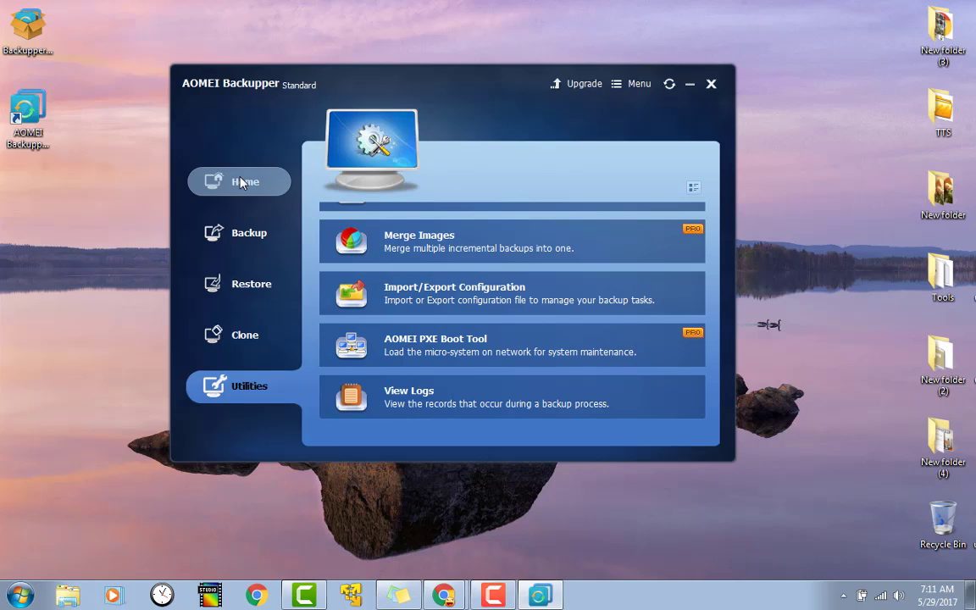
Open Settings from the Home menu, try High compression, revert to Normal, and show Splitting
click(242, 183)
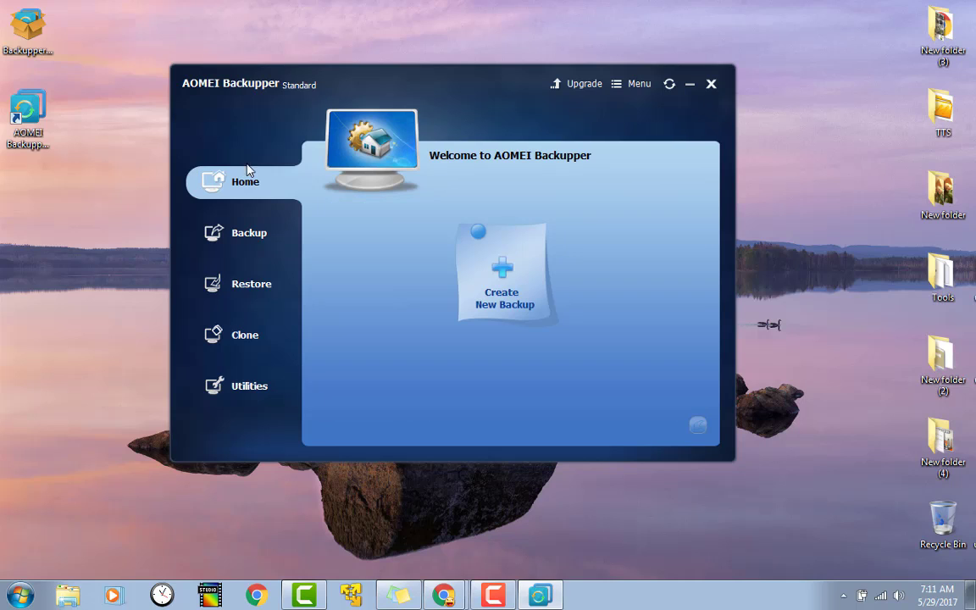
click(639, 93)
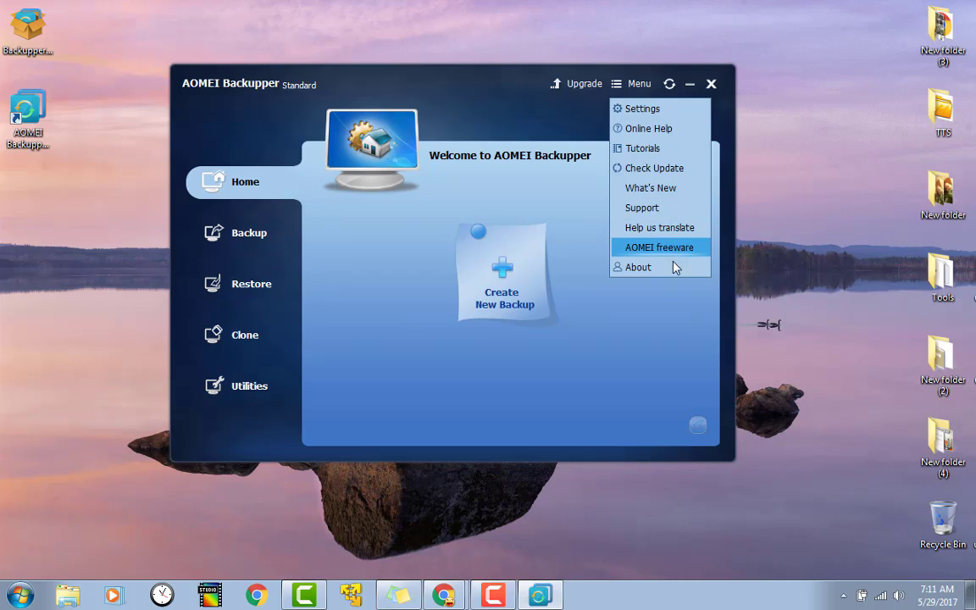
click(659, 109)
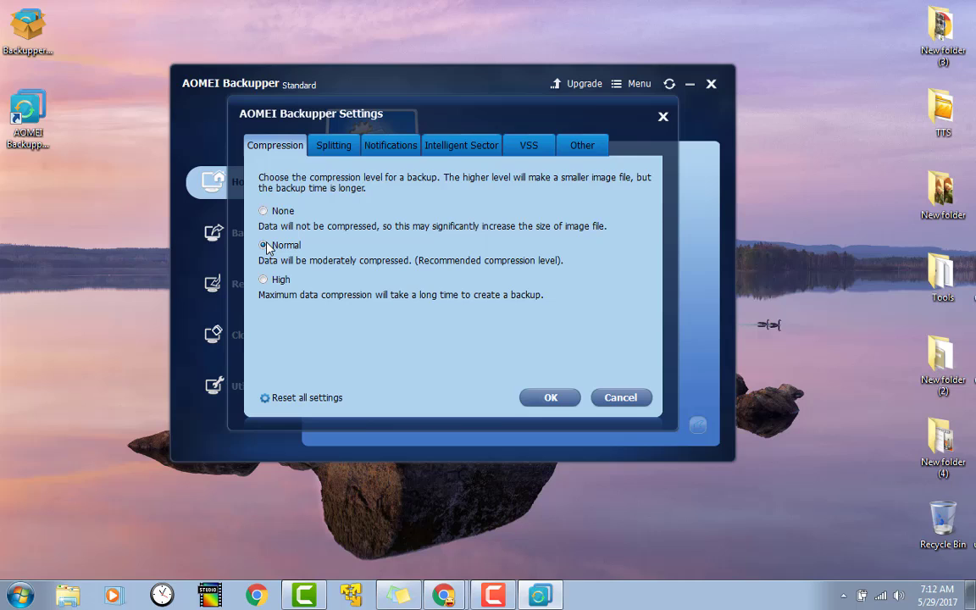
click(279, 285)
click(275, 244)
click(331, 146)
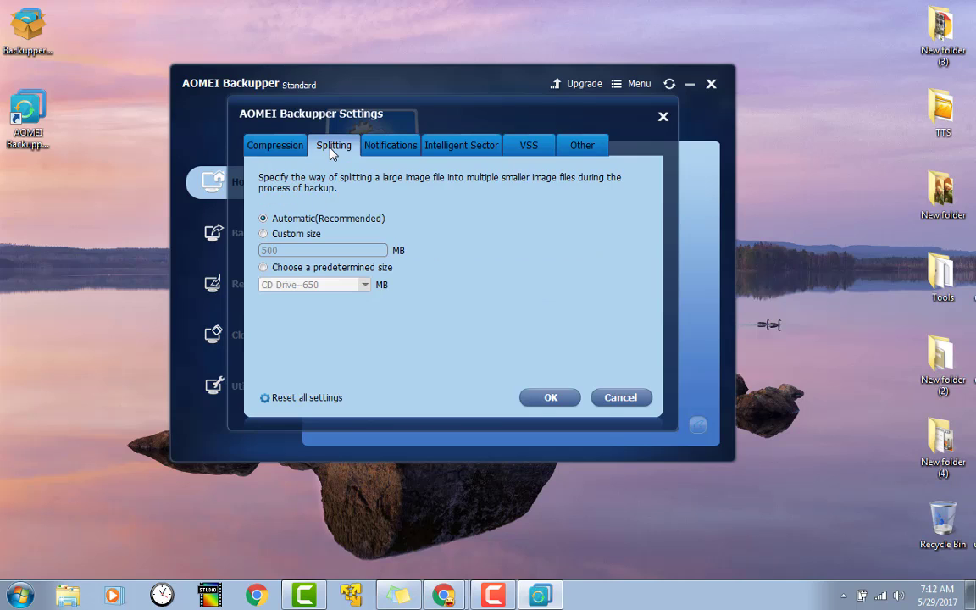
Split backup images at the predetermined CD Drive--650 size
click(294, 269)
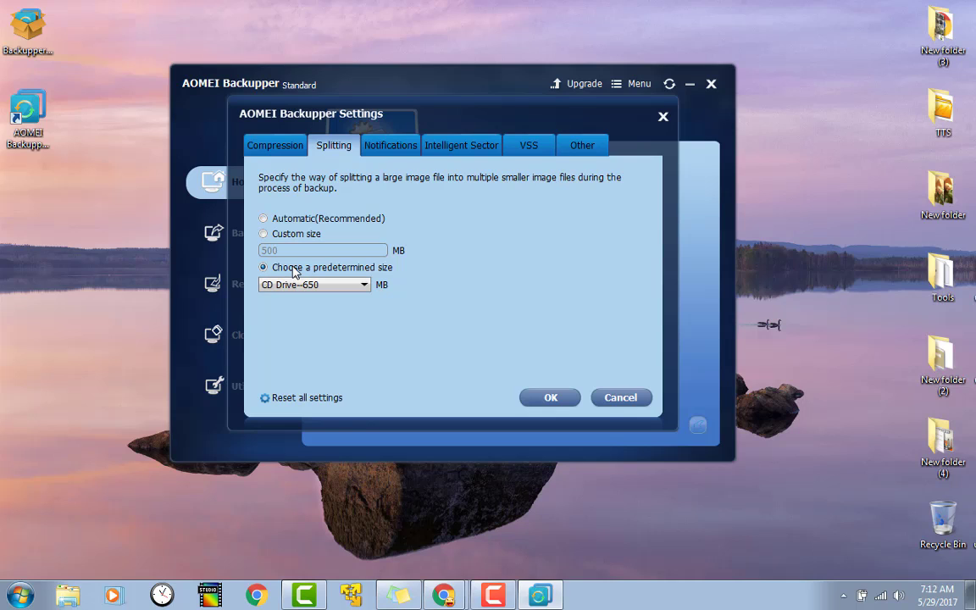
click(263, 287)
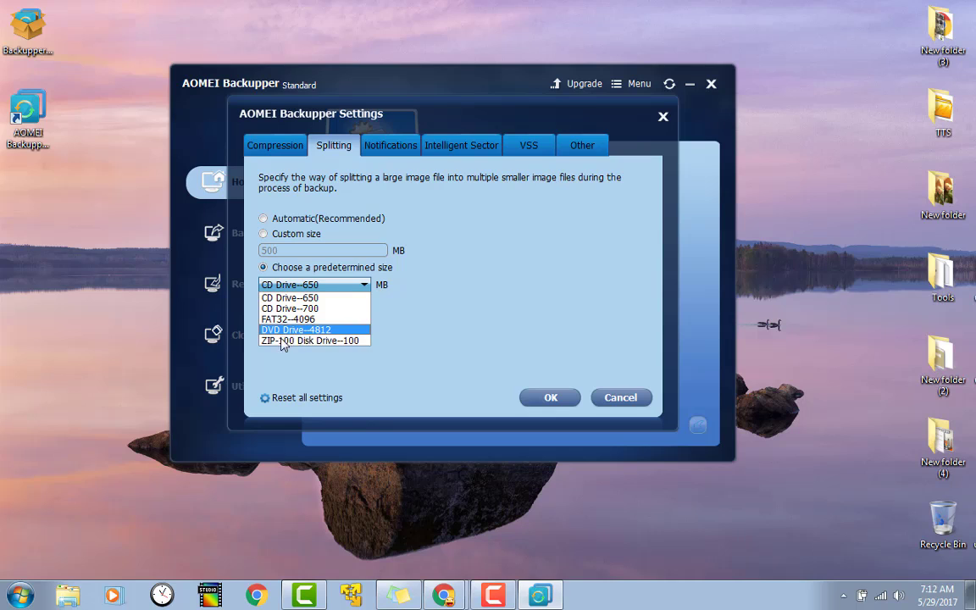
click(321, 365)
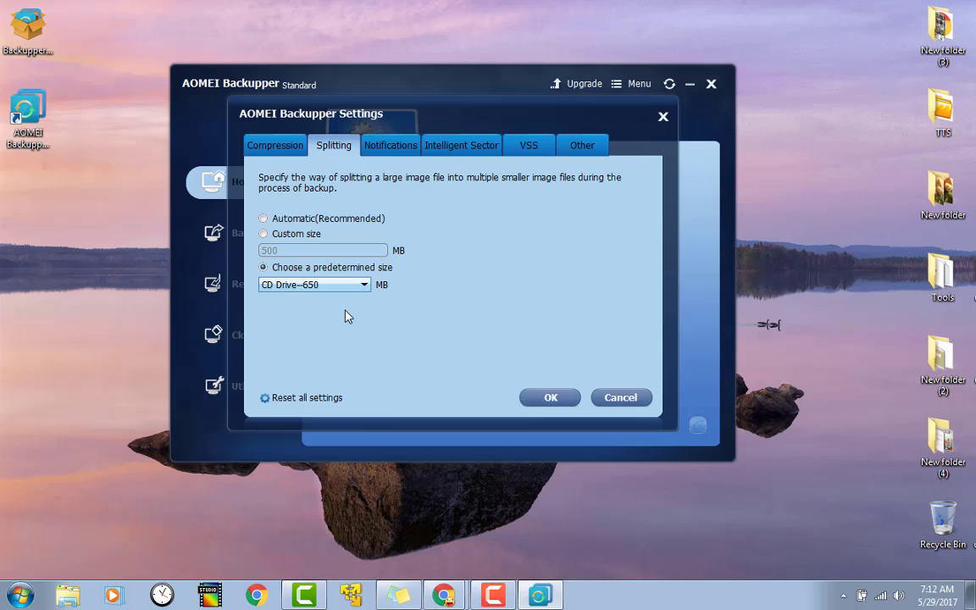
click(348, 285)
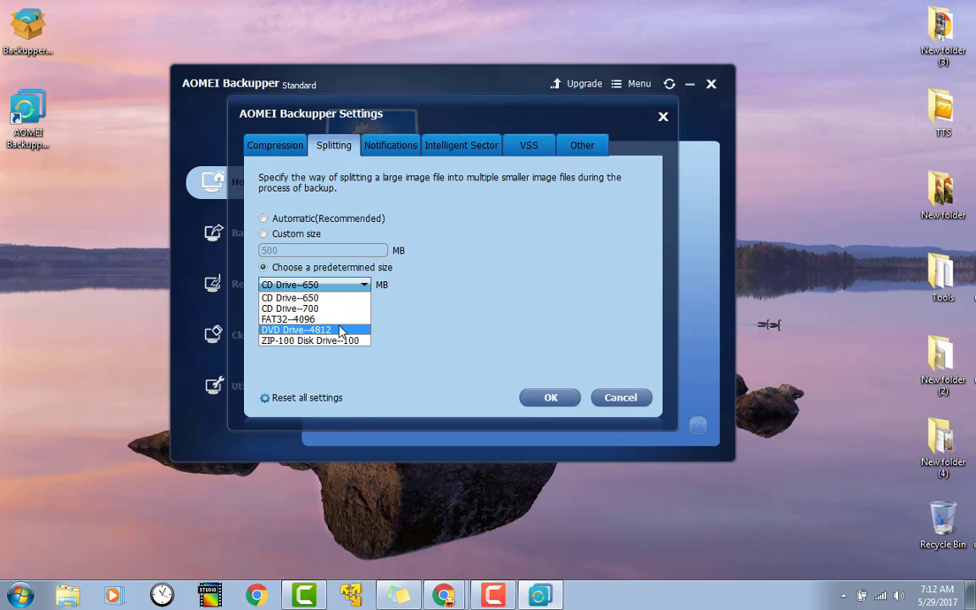
click(468, 296)
Enable email notification with Gmail Server as the mail server
click(402, 149)
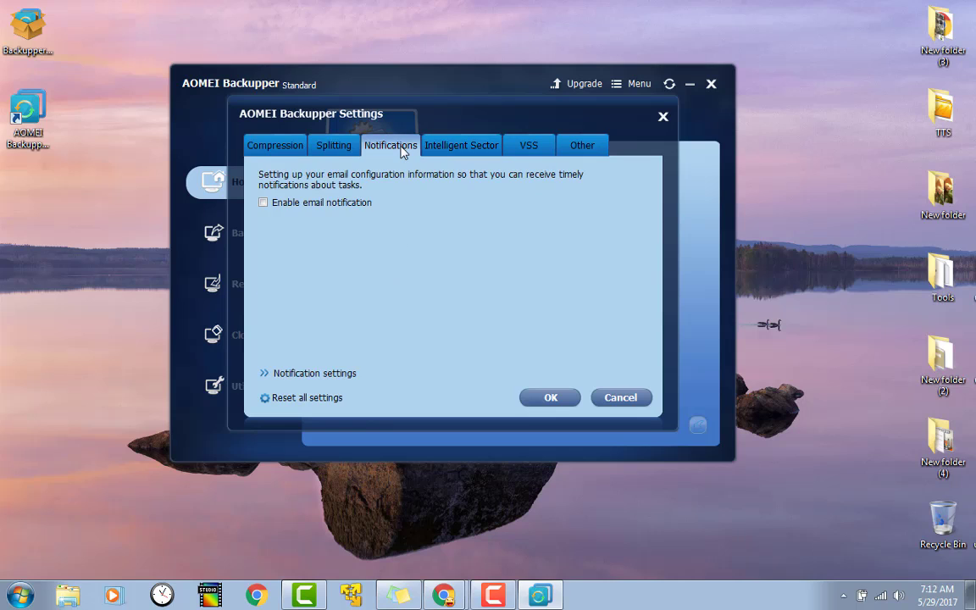
click(297, 204)
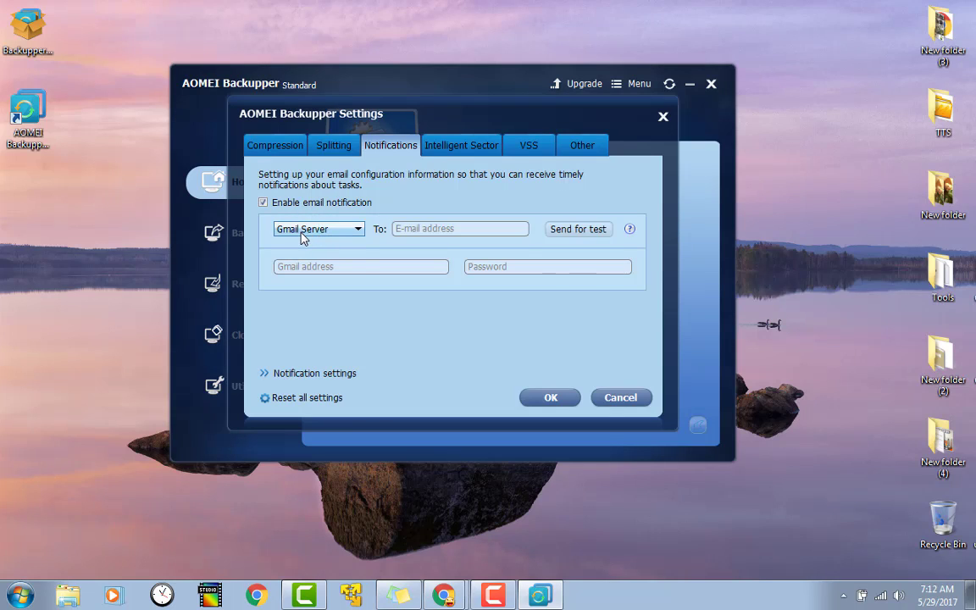
click(303, 233)
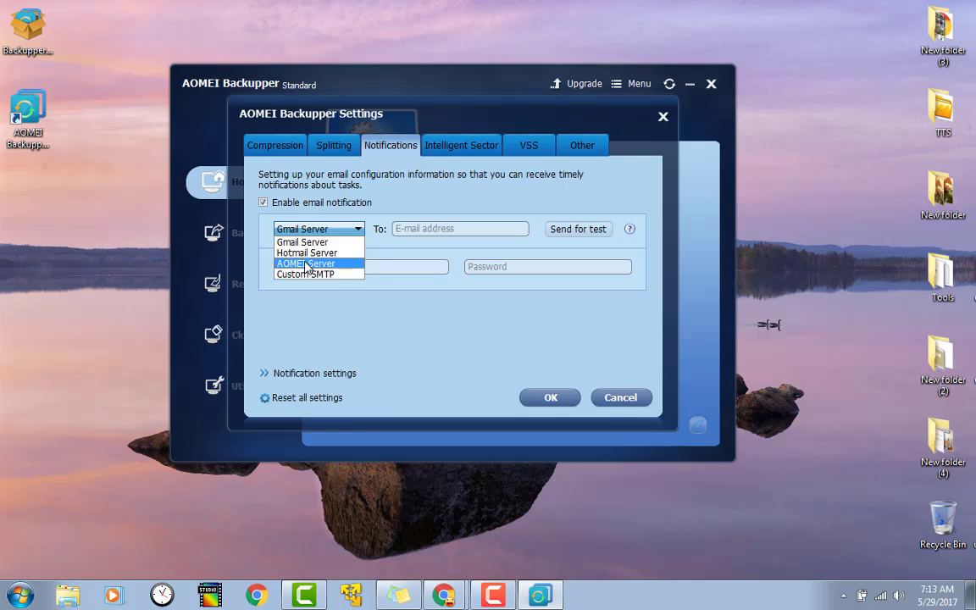
click(303, 243)
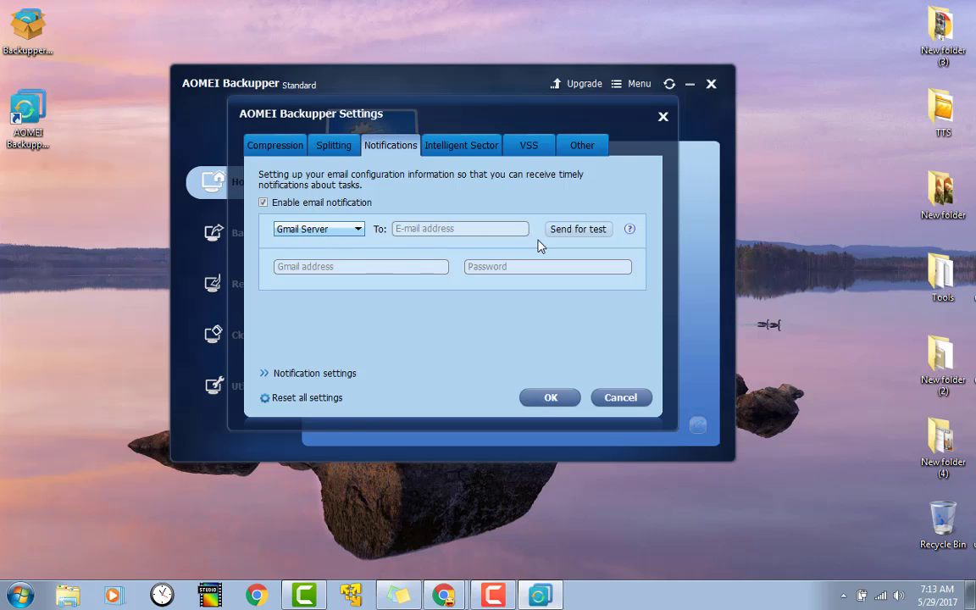
Select the recipient, Gmail address and password fields, then view the Intelligent Sector backup options
click(455, 230)
click(379, 266)
click(508, 268)
click(443, 147)
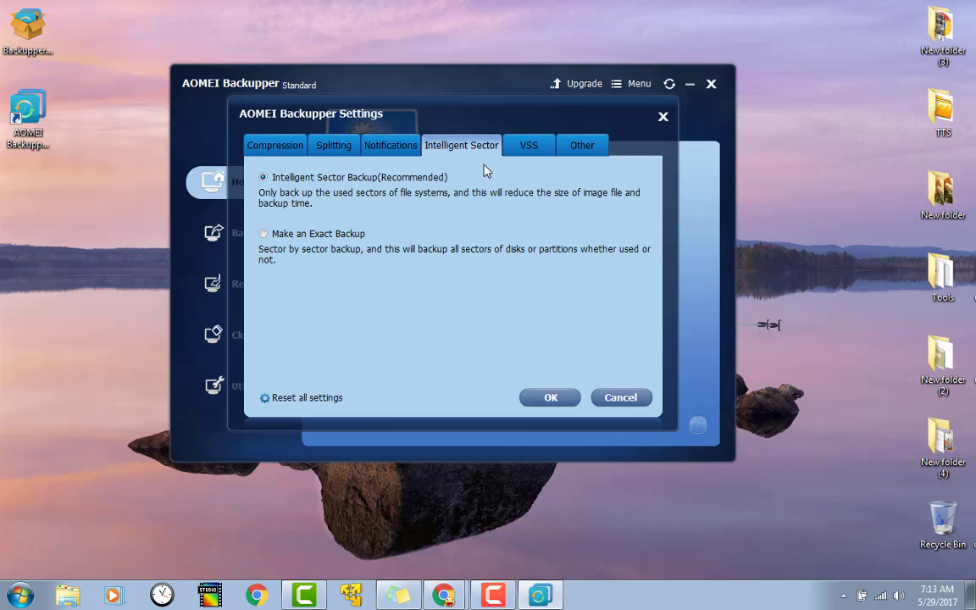
Show the VSS settings, with Use VSS (Recommended) as the backup technique
click(529, 148)
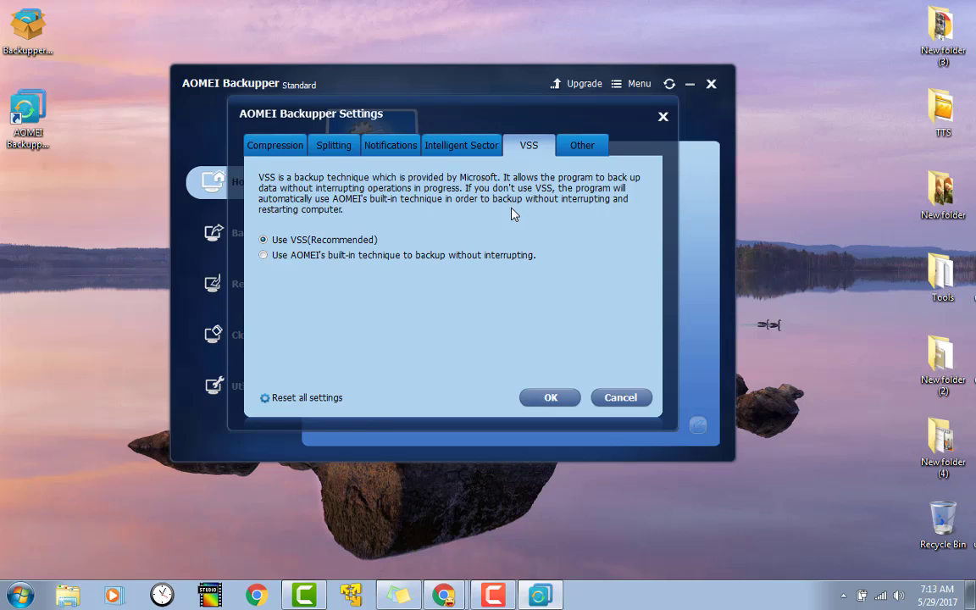
On the Other tab, tick 'Automatically check the backup on completion'
click(584, 145)
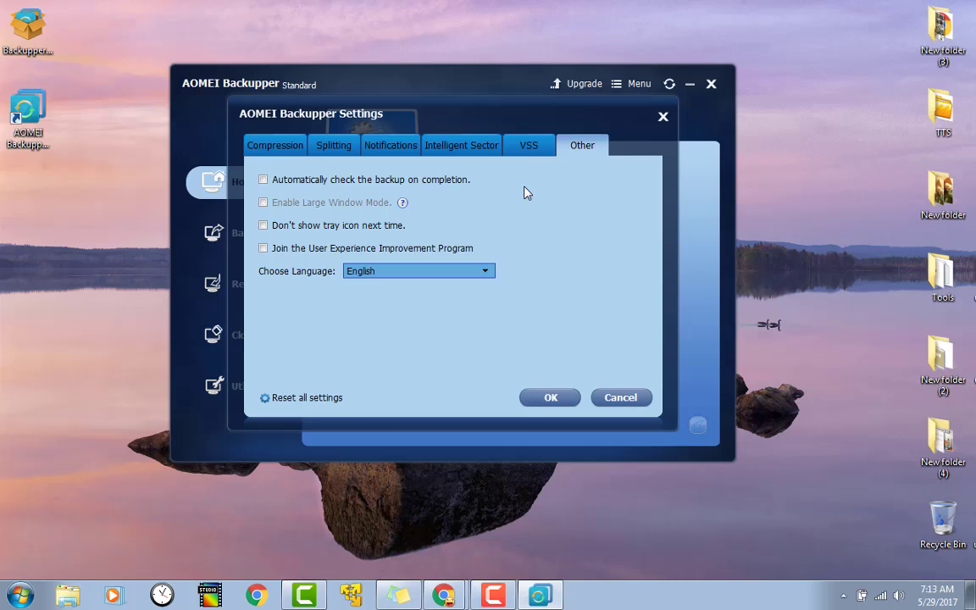
click(529, 146)
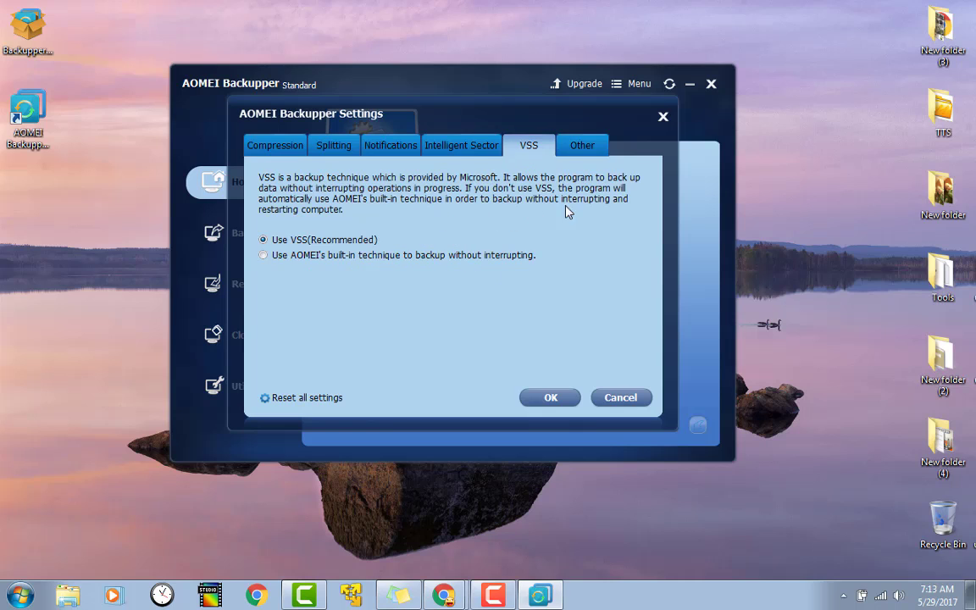
click(580, 145)
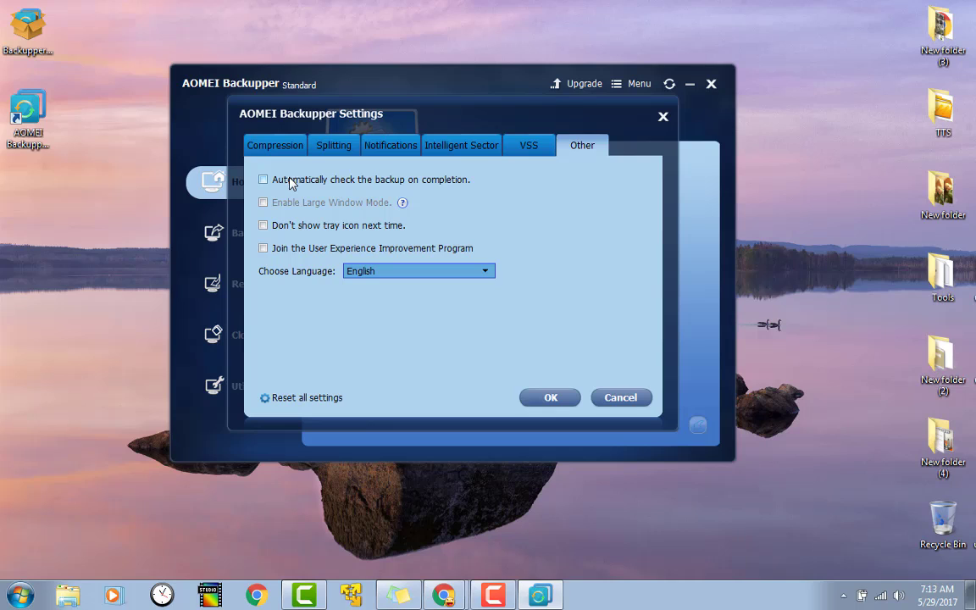
click(429, 179)
Close Settings, look over the Backup types and Utilities list, then return Home
click(609, 398)
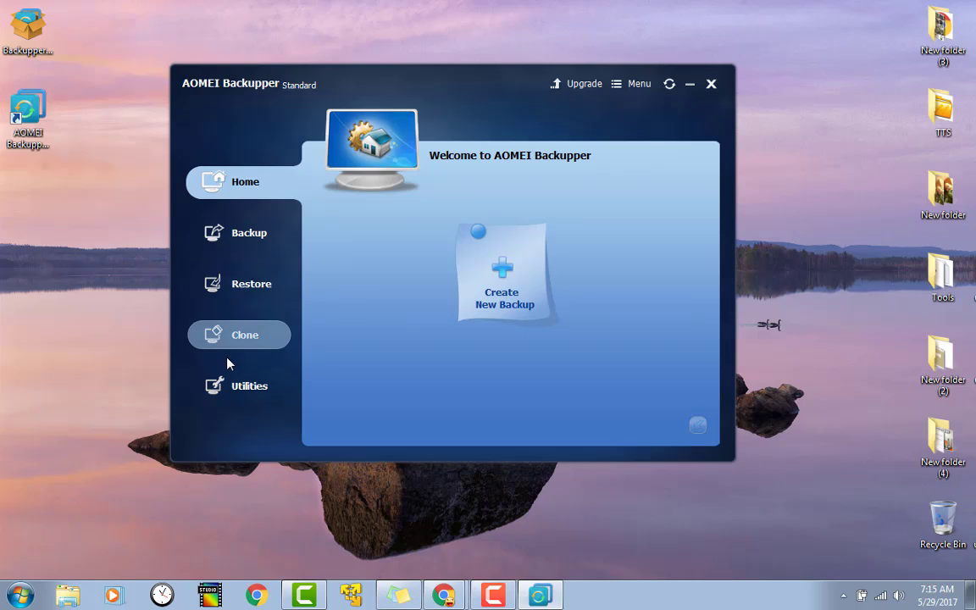
click(249, 234)
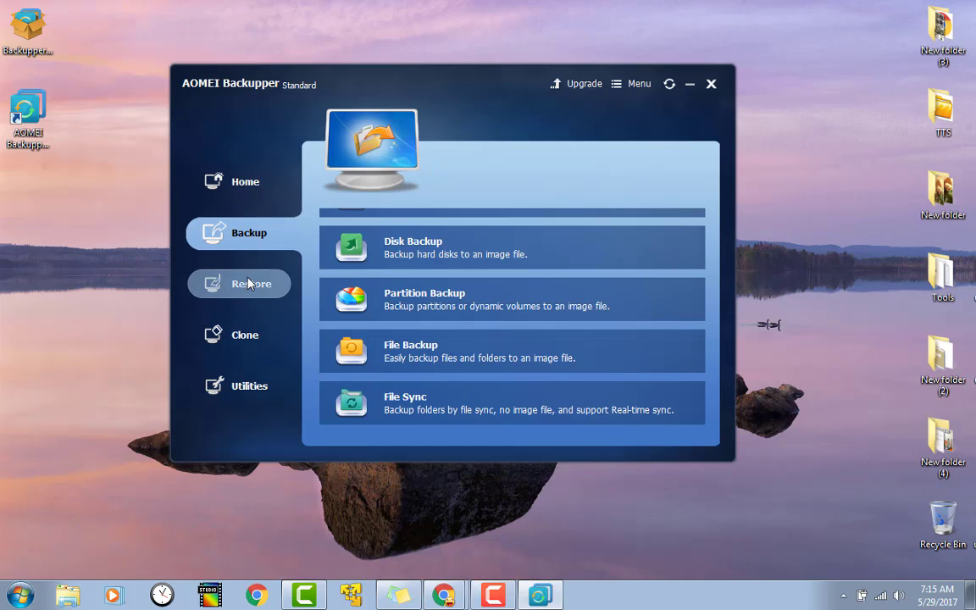
click(248, 390)
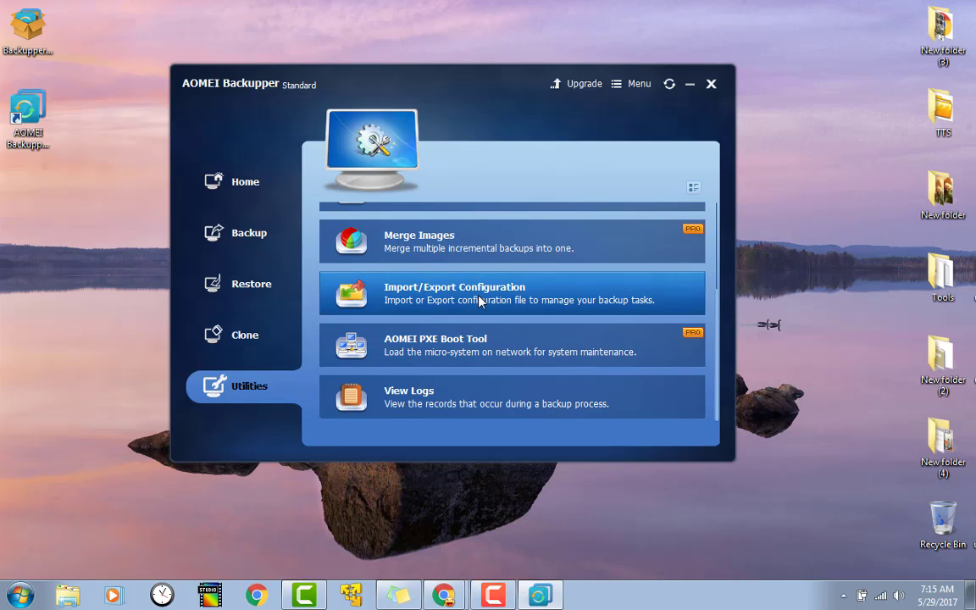
scroll(717, 253, up, 3)
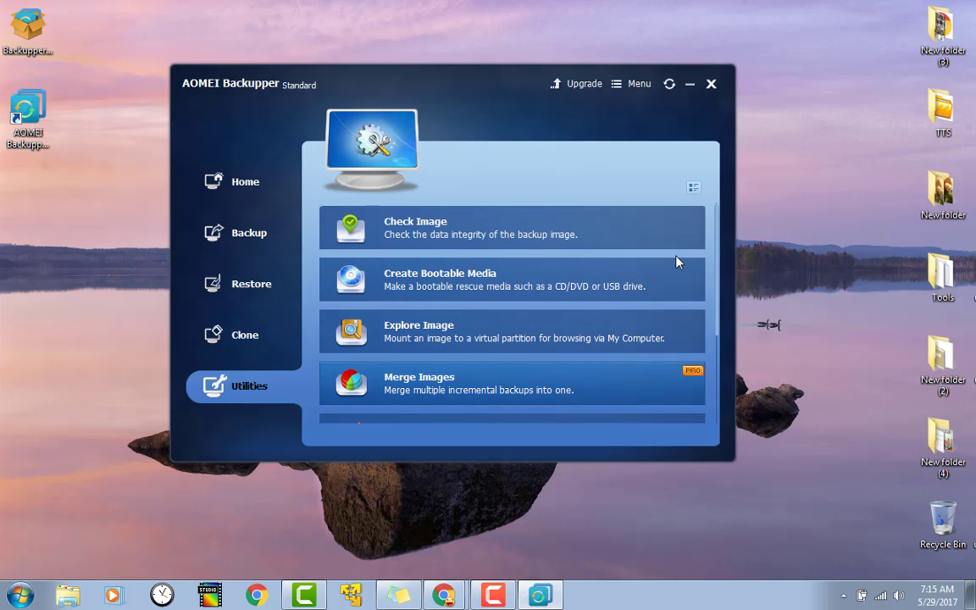
scroll(717, 280, down, 5)
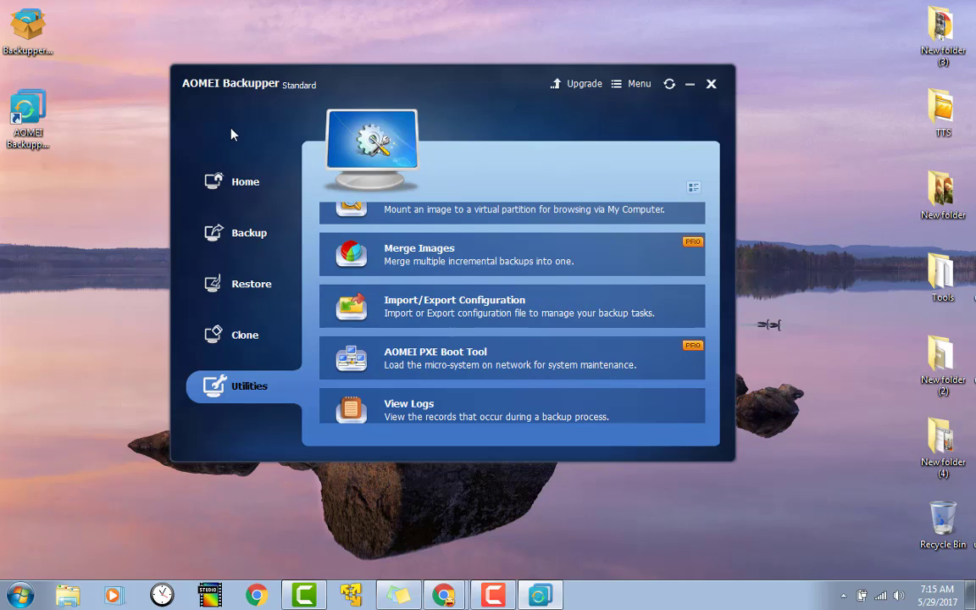
click(229, 192)
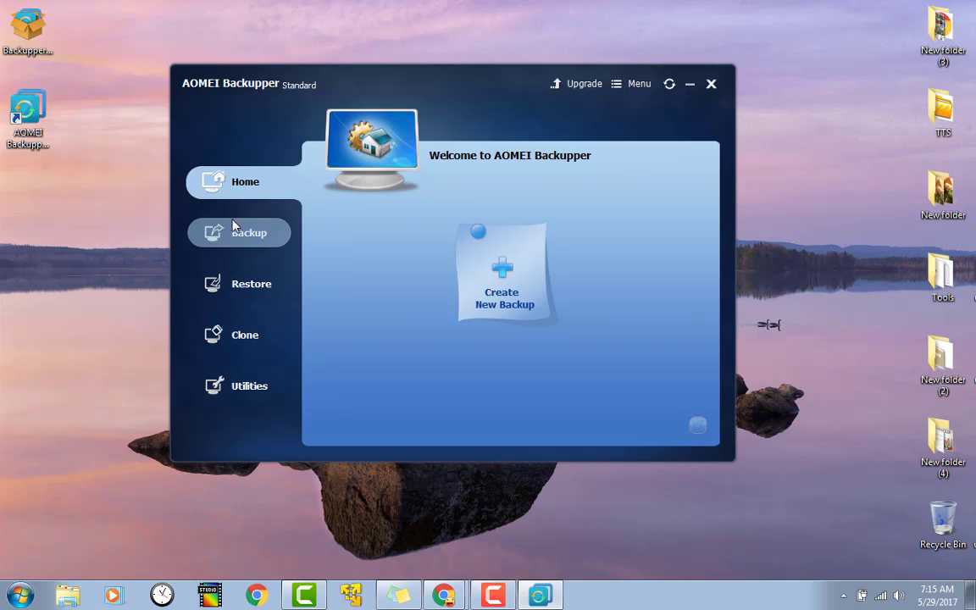
Go to the Restore page from the Backup sidebar section
click(235, 223)
click(234, 285)
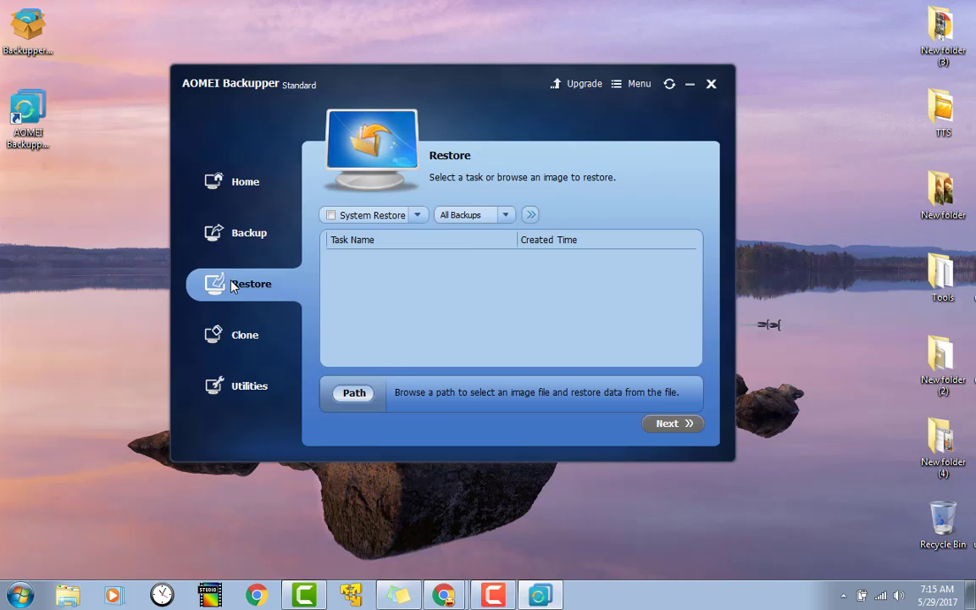